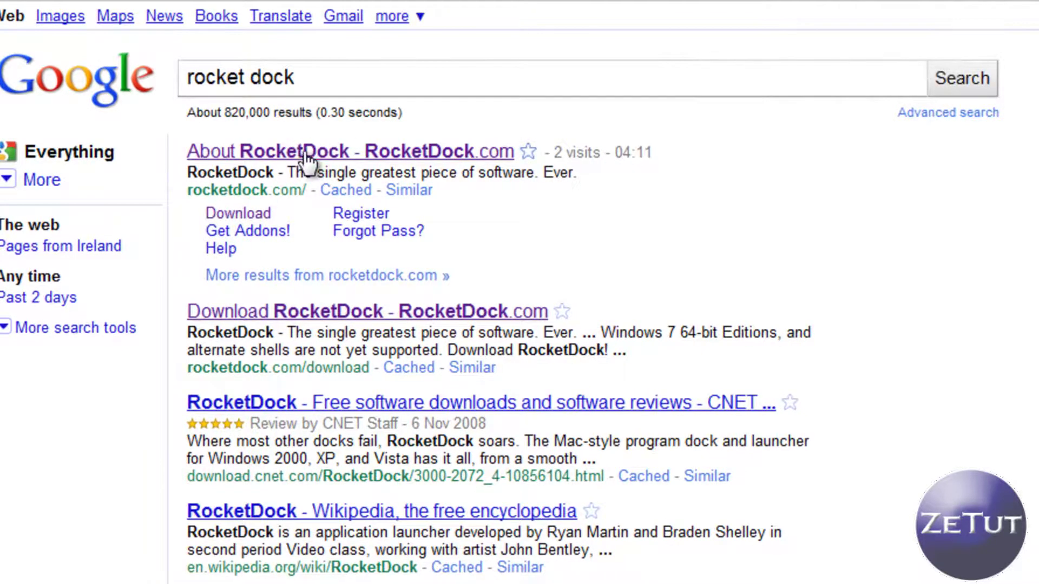
- Open the RocketDock.com result and scroll through the site's Get Addons listings
click(324, 151)
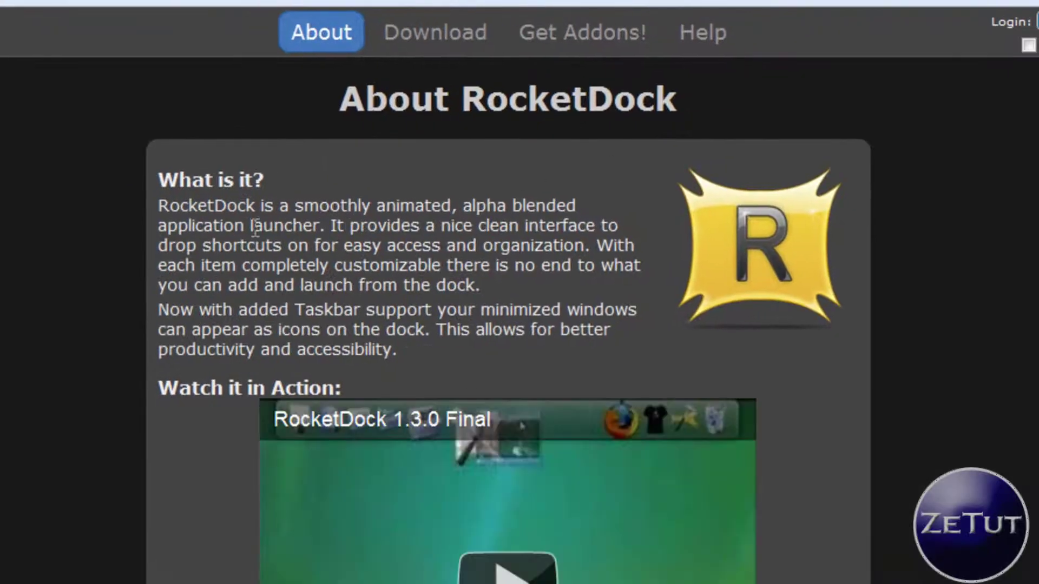
click(593, 34)
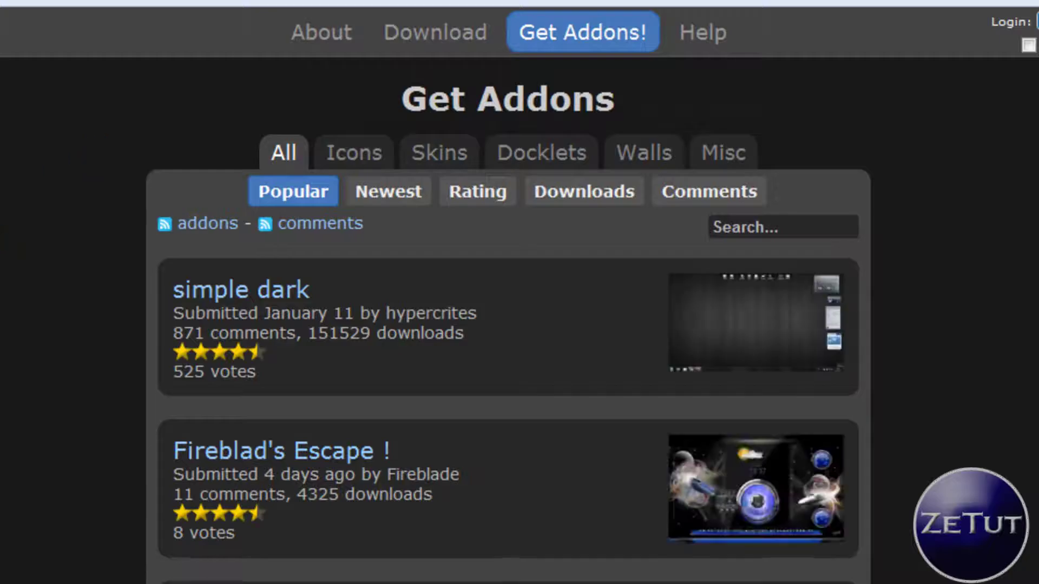
scroll(41, 227, down, 10)
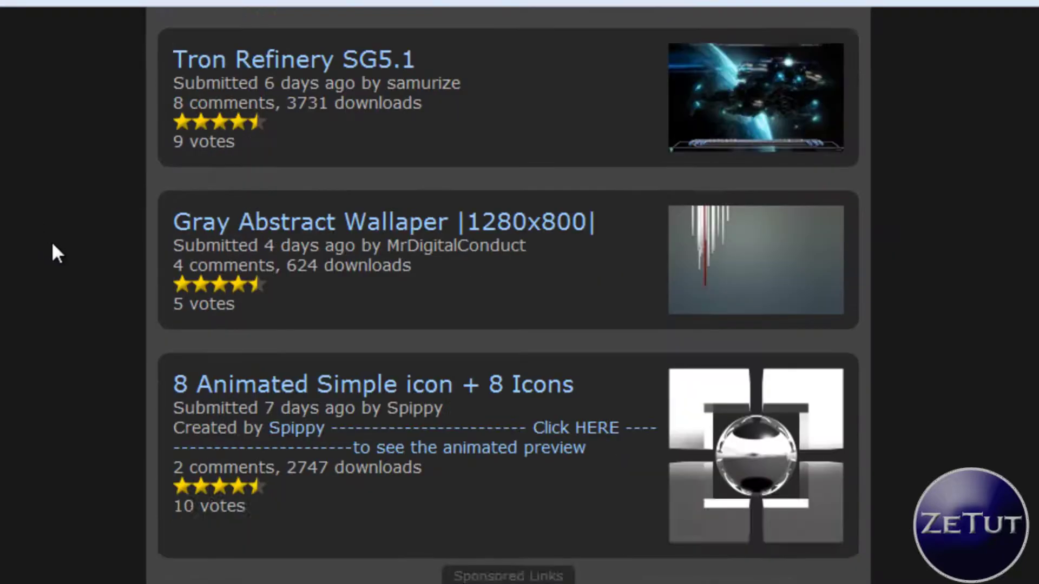
scroll(51, 243, up, 10)
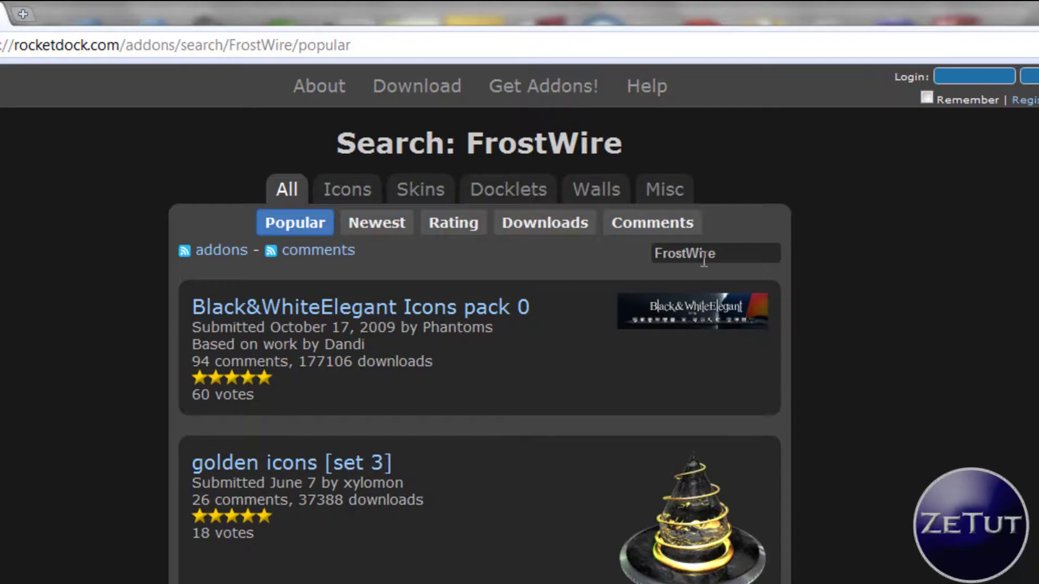
- Replace the FrostWire add-on search with safari and open the 7 Animated icons SAFARI page
click(734, 254)
key(ctrl+a)
text(sa)
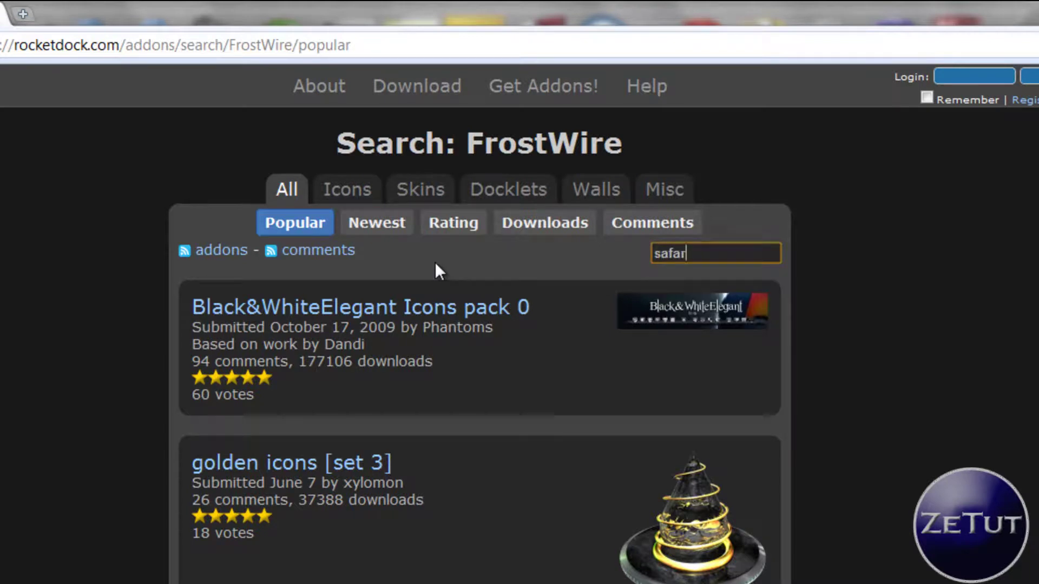
key(Return)
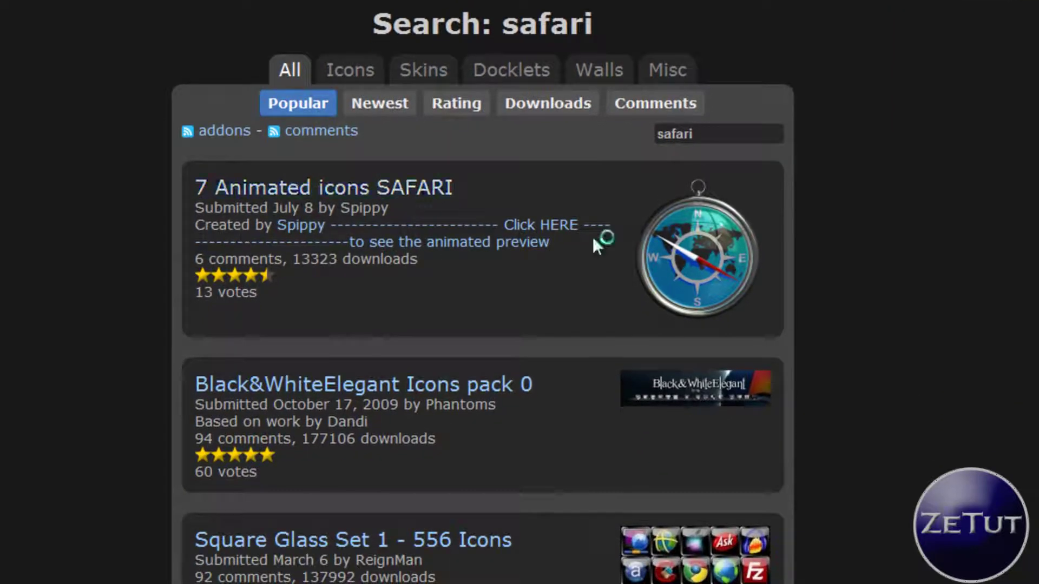
click(664, 372)
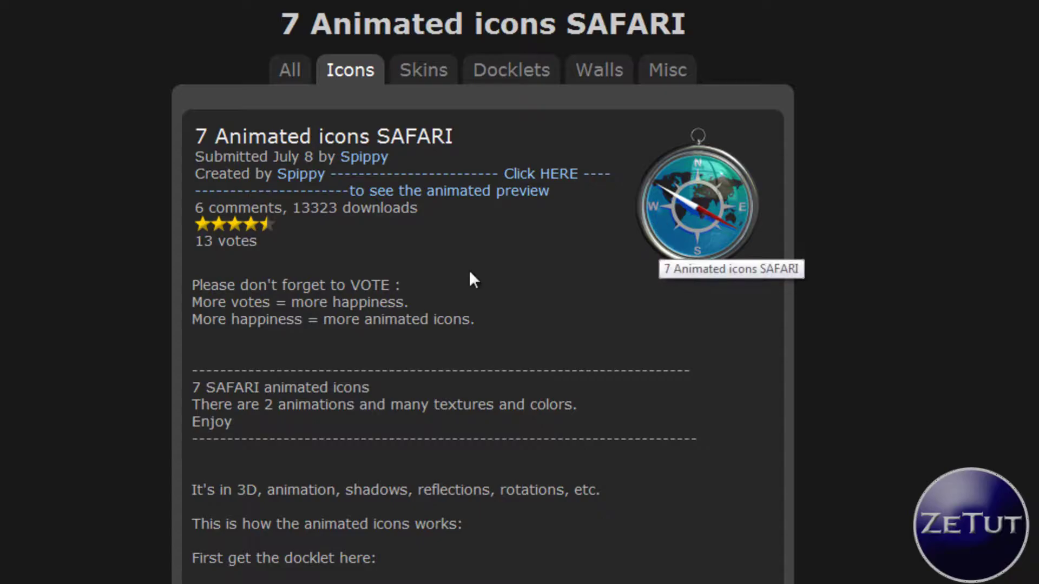
scroll(267, 217, down, 12)
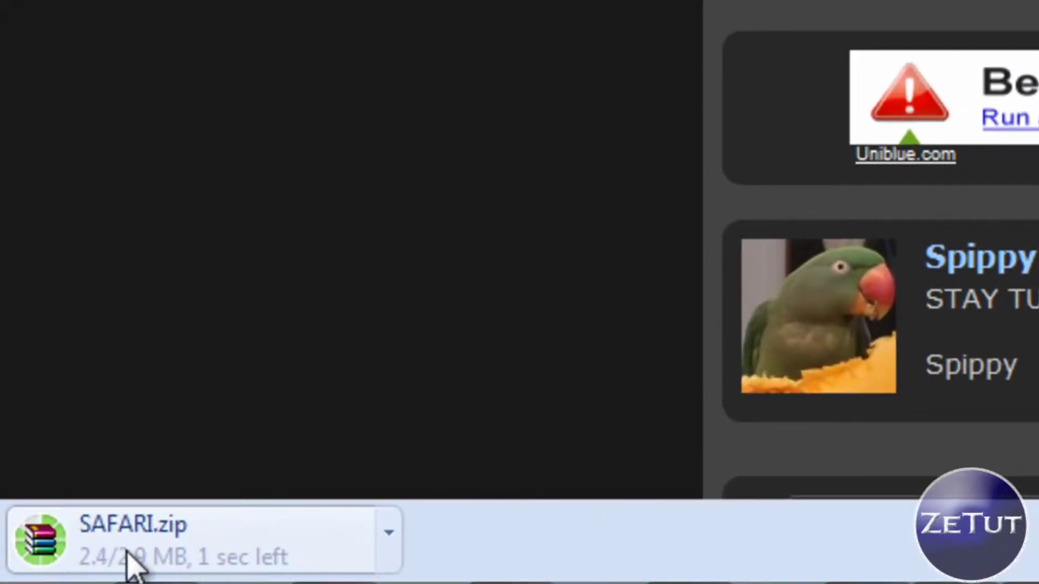
- Show the downloaded SAFARI.zip in its folder and cut it to move it
click(398, 533)
click(460, 491)
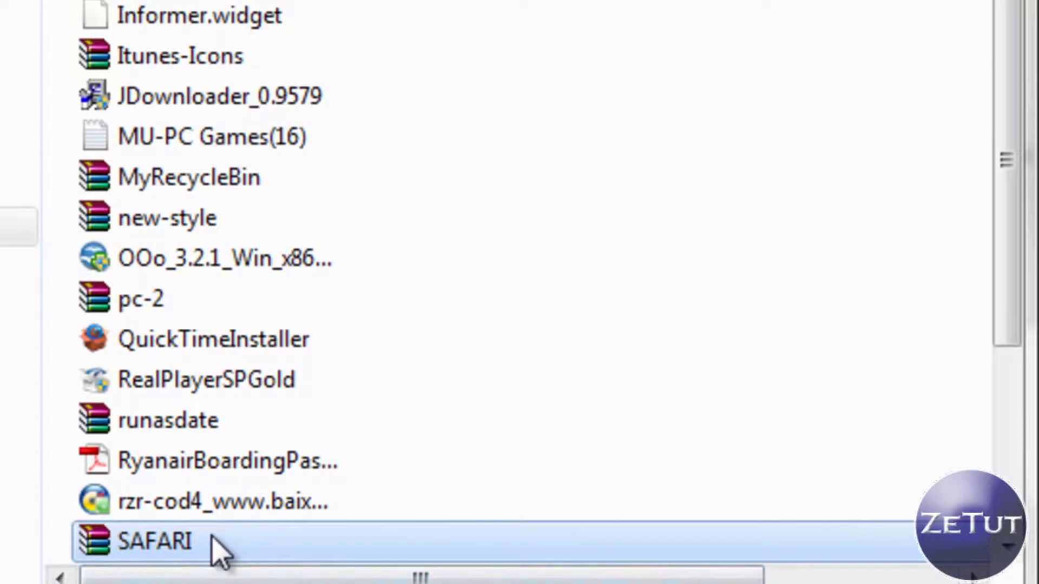
right_click(211, 538)
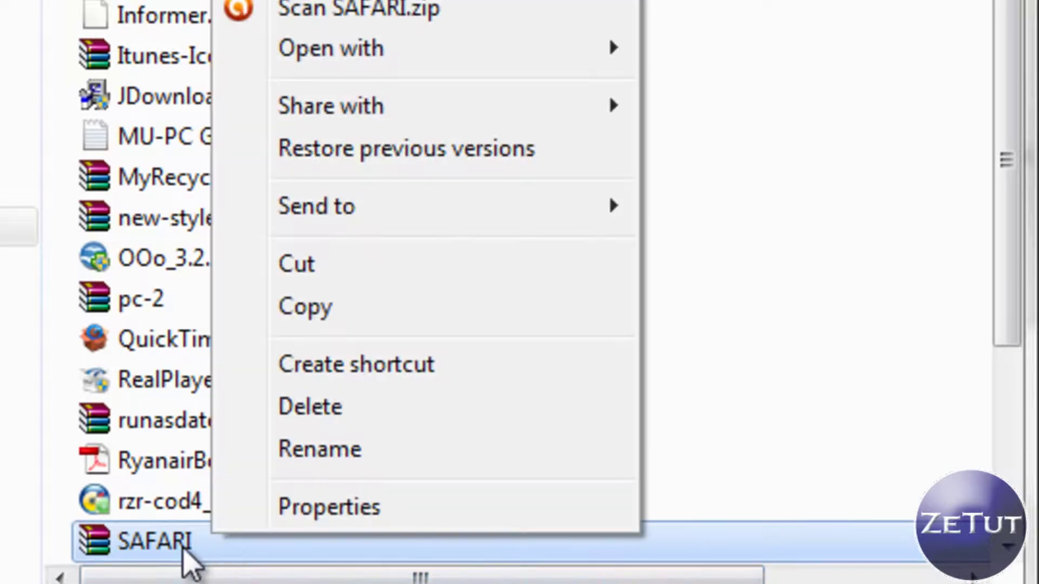
click(182, 547)
right_click(189, 538)
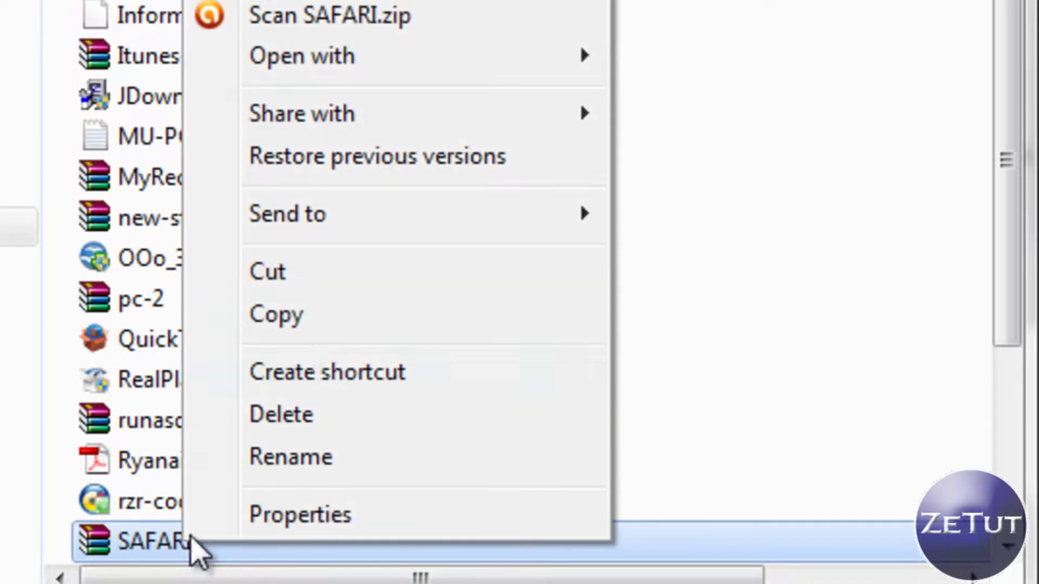
click(304, 281)
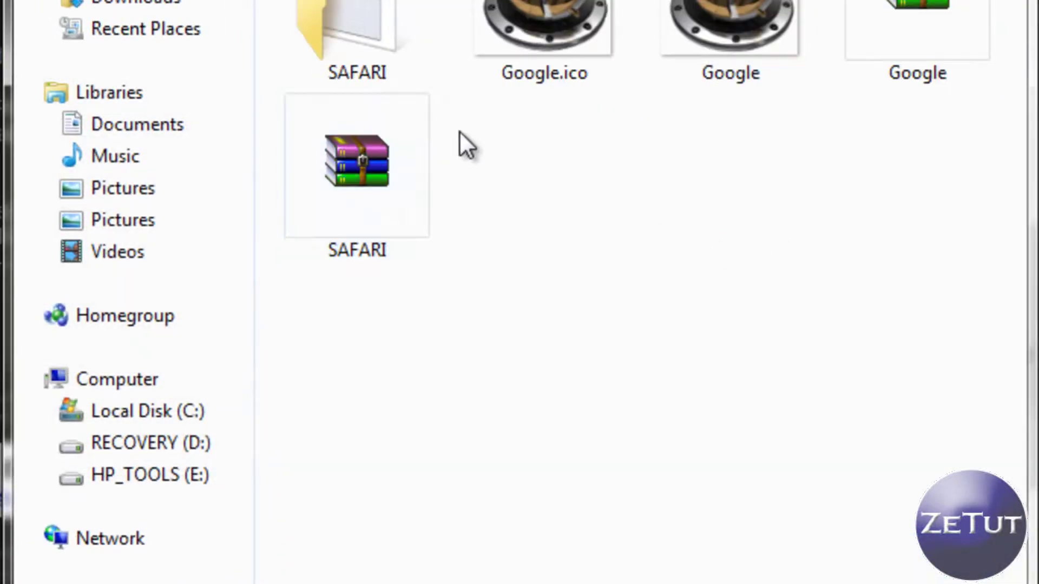
- Look inside the extracted SAFARI folder's ANIMATED and Not animated subfolders
double_click(385, 54)
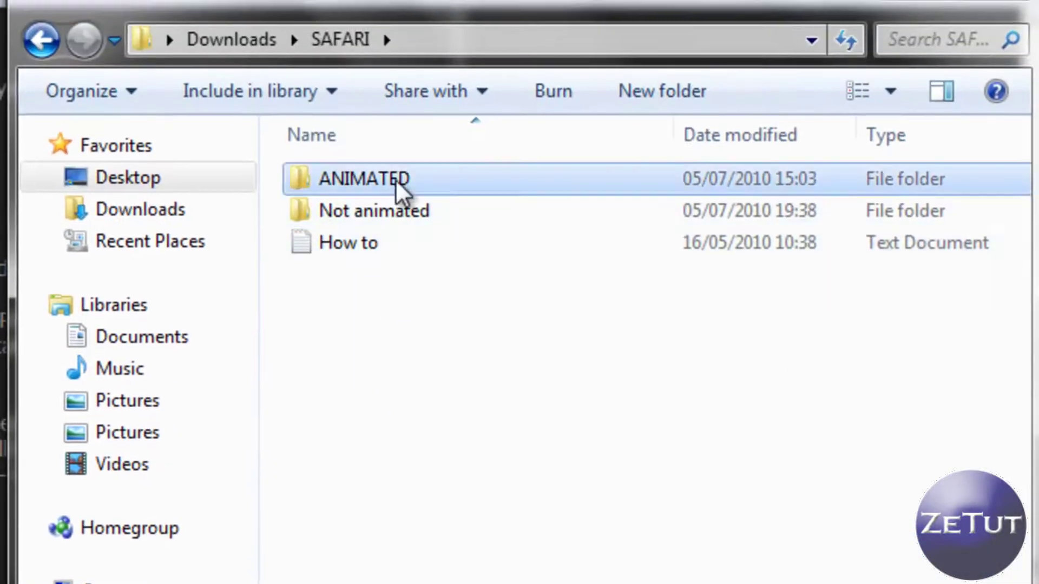
double_click(394, 181)
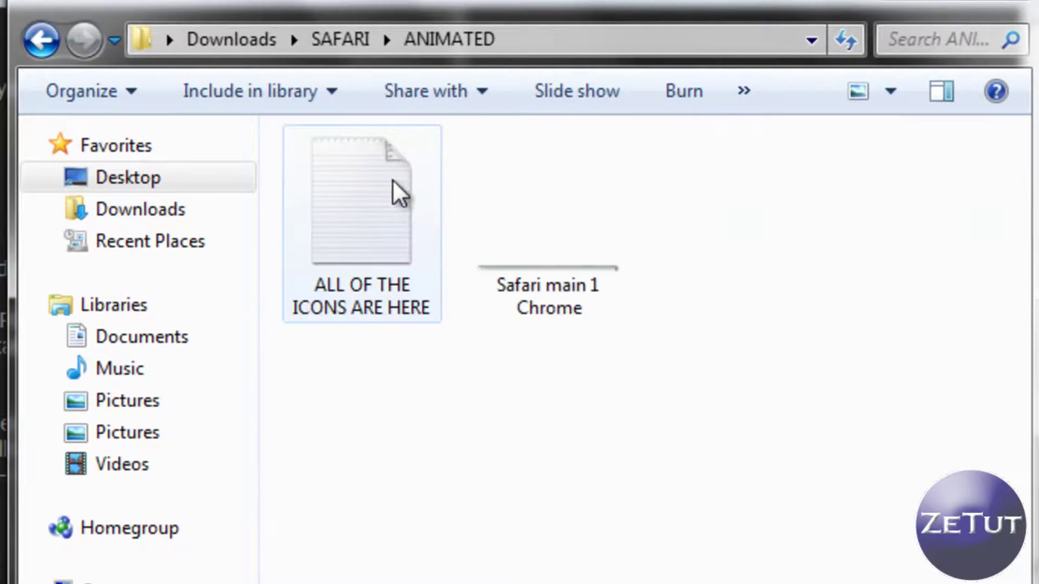
click(41, 39)
double_click(369, 209)
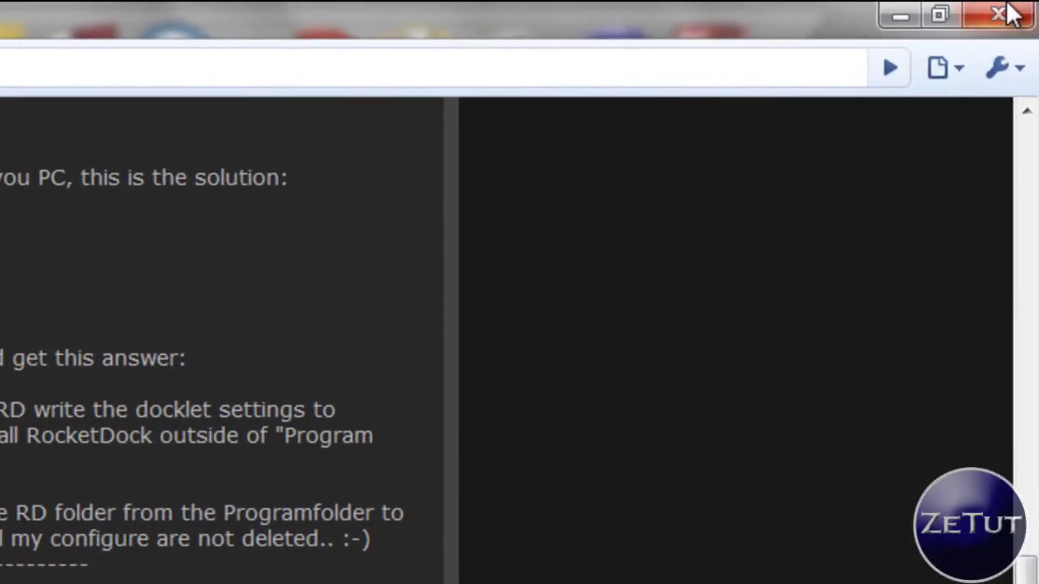
- Close the browser, open RocketDock's Dock Settings and turn off running at startup
click(1006, 6)
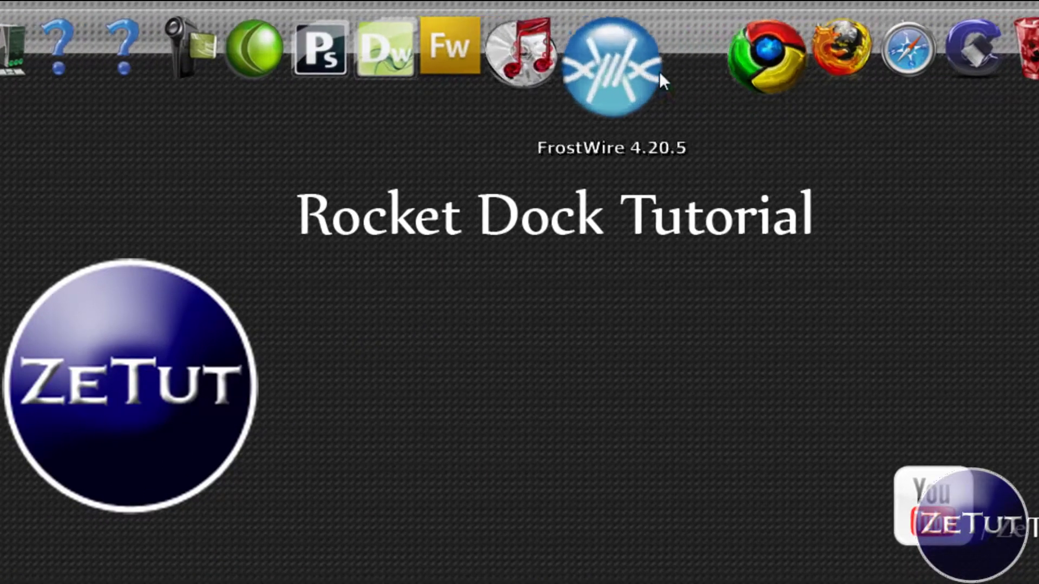
right_click(671, 31)
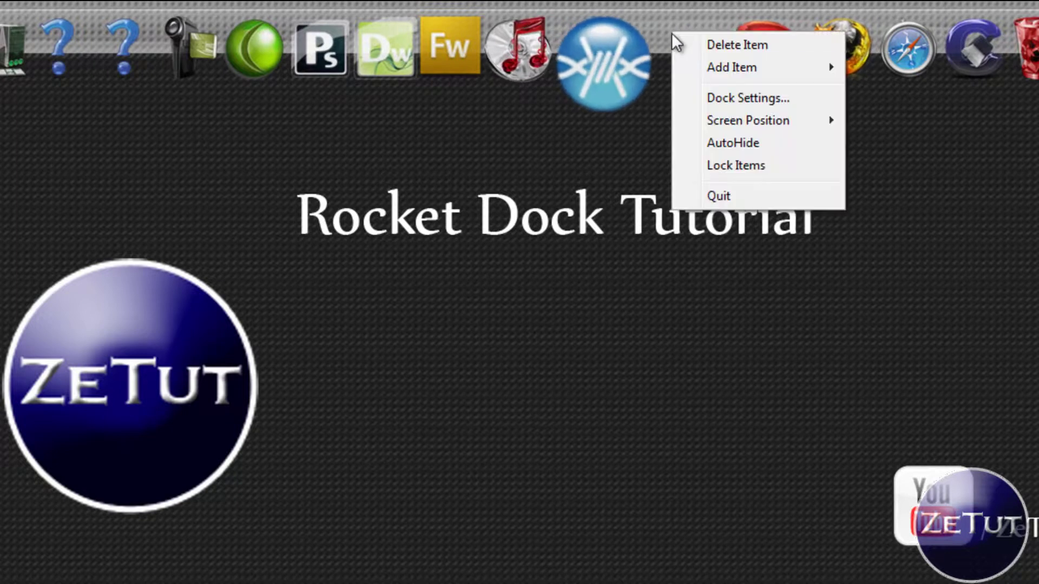
click(750, 98)
click(317, 194)
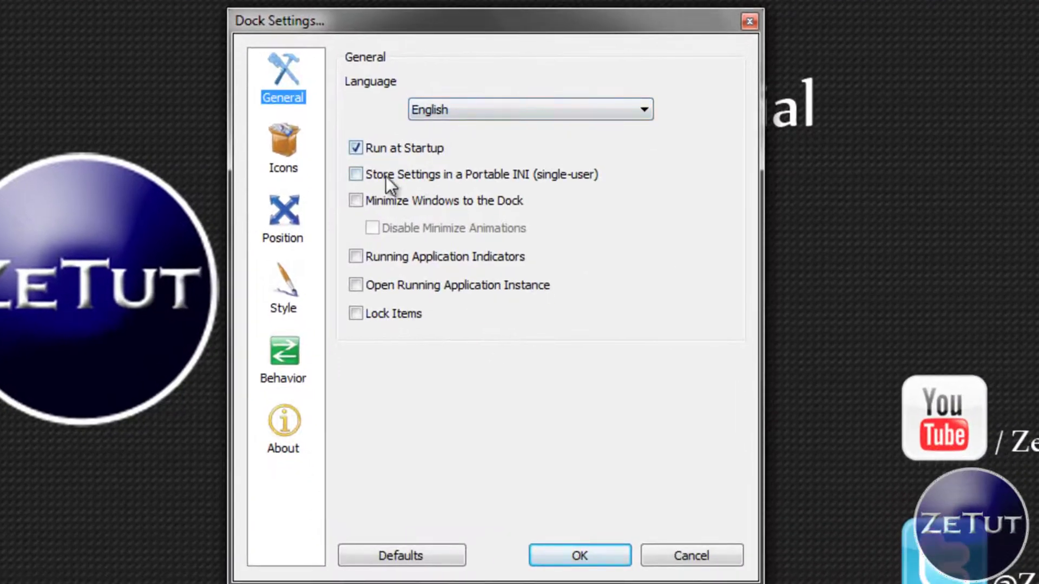
click(365, 148)
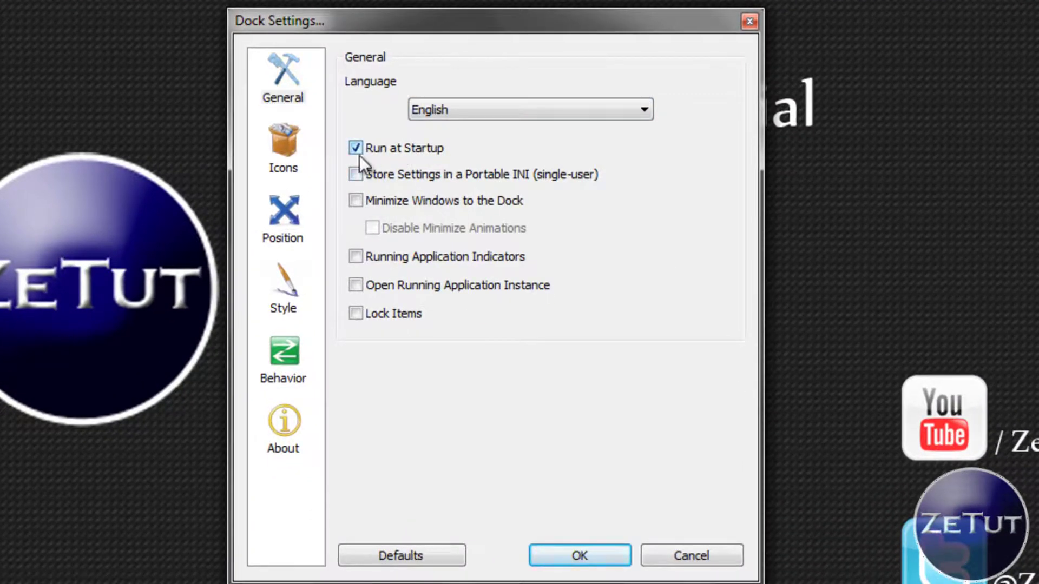
- Set the dock icon opacity to 80% in the Icons settings
click(292, 162)
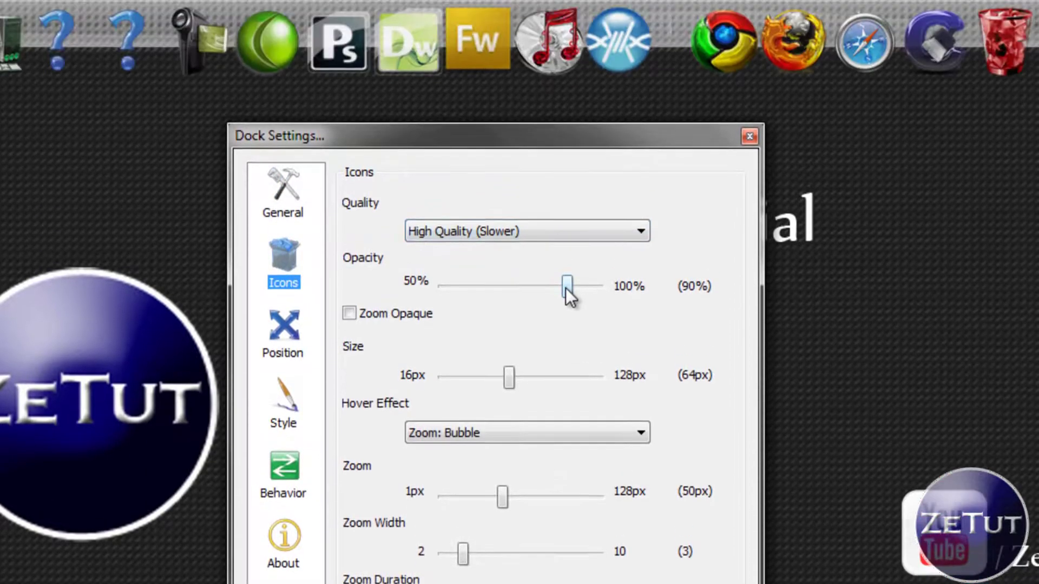
drag(566, 172, 466, 172)
drag(461, 299, 534, 301)
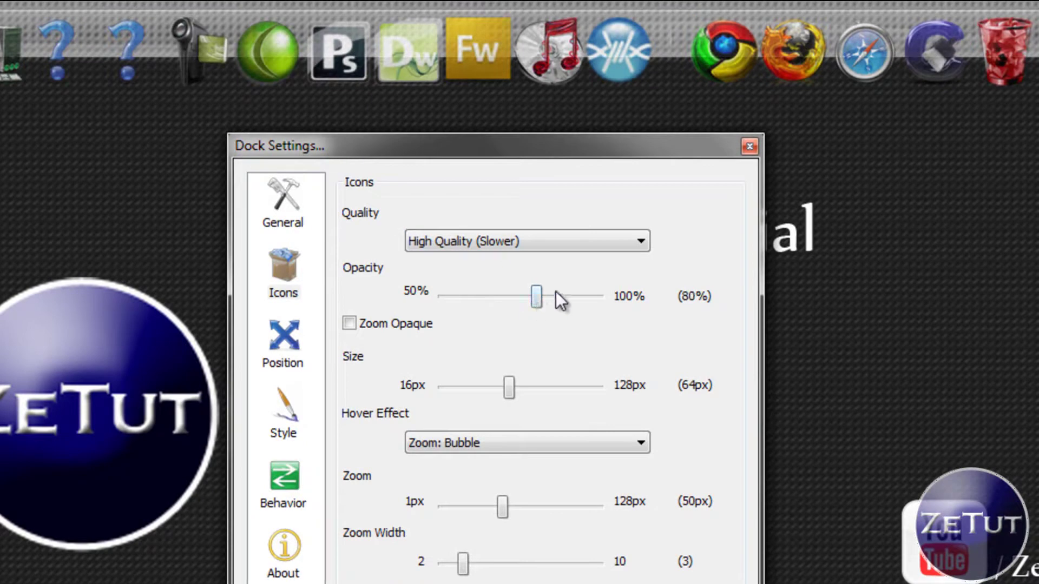
- Try the Bottom screen position, then set the dock back to Top
click(297, 338)
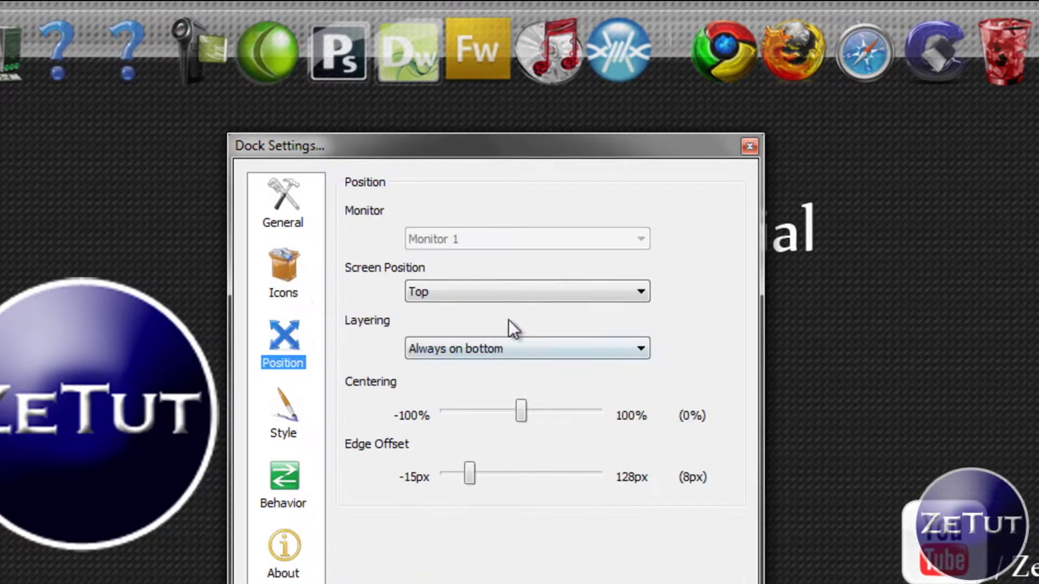
click(418, 294)
click(433, 328)
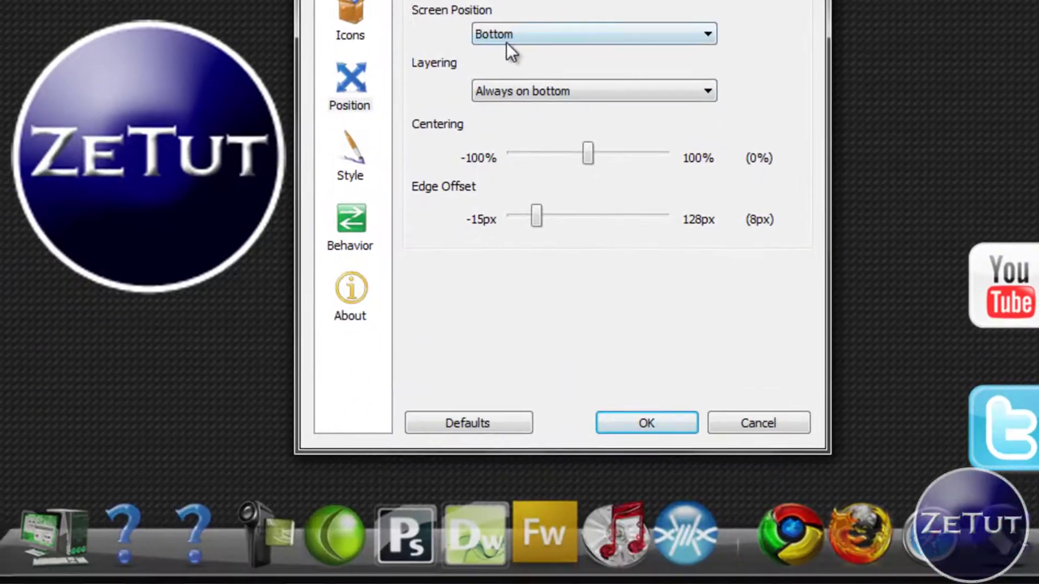
click(507, 42)
click(501, 54)
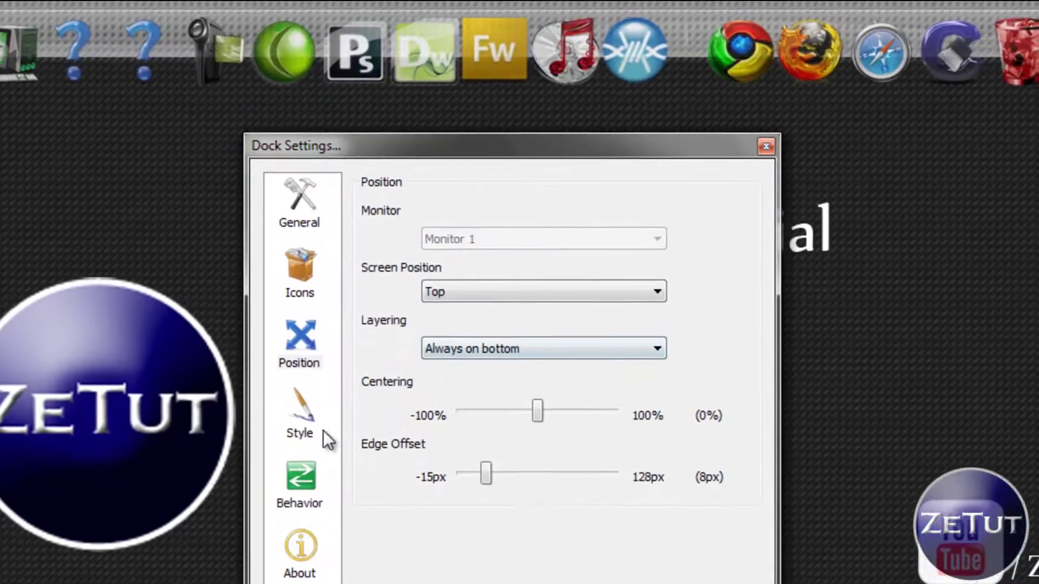
- Keep Bounce as the Icon Attention Effect in Behavior and close Dock Settings
click(323, 430)
click(318, 486)
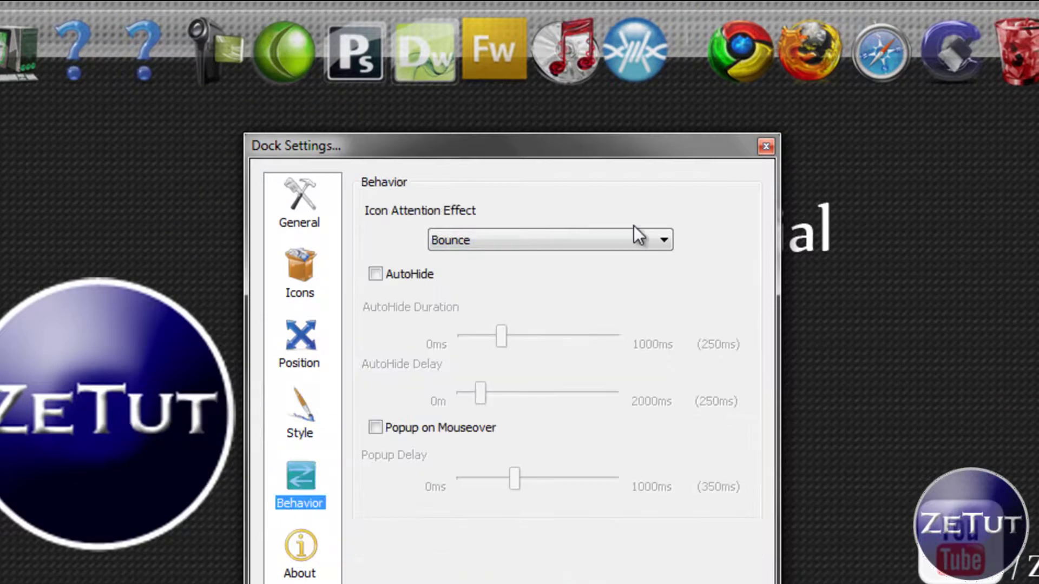
click(615, 249)
click(568, 239)
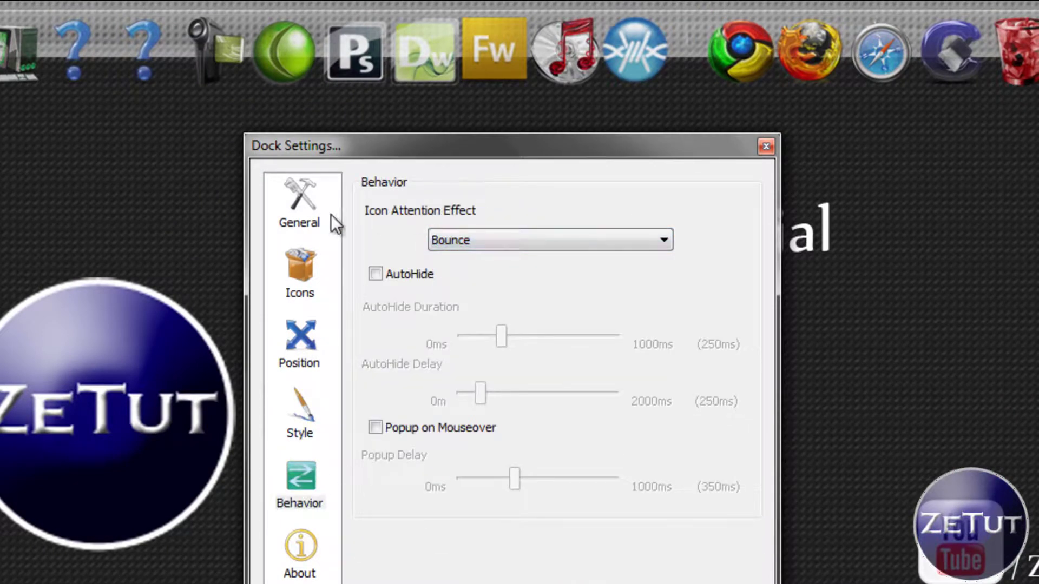
key(Escape)
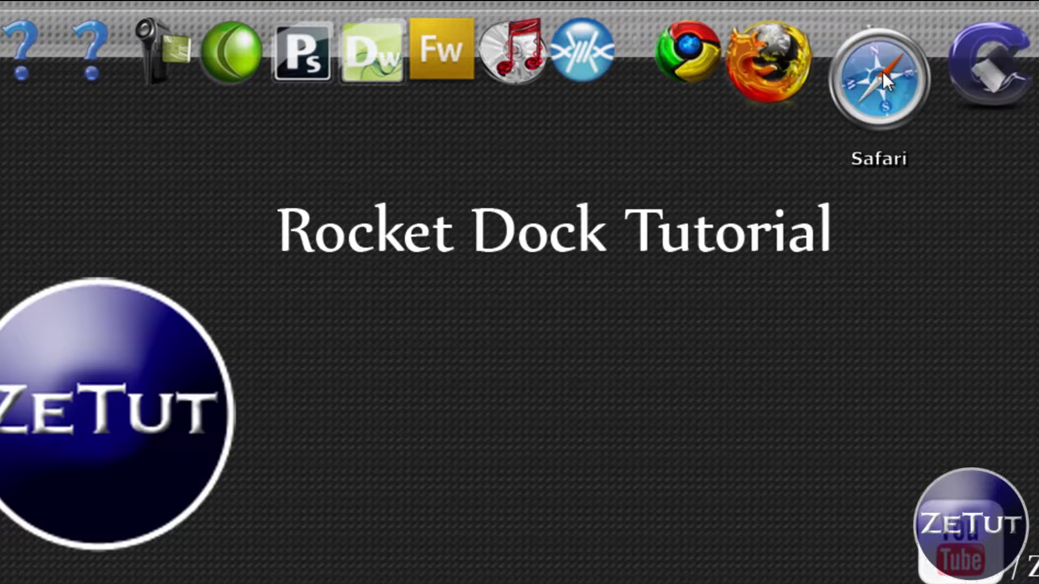
- Open Icon Settings for the Safari dock icon
right_click(882, 72)
click(916, 88)
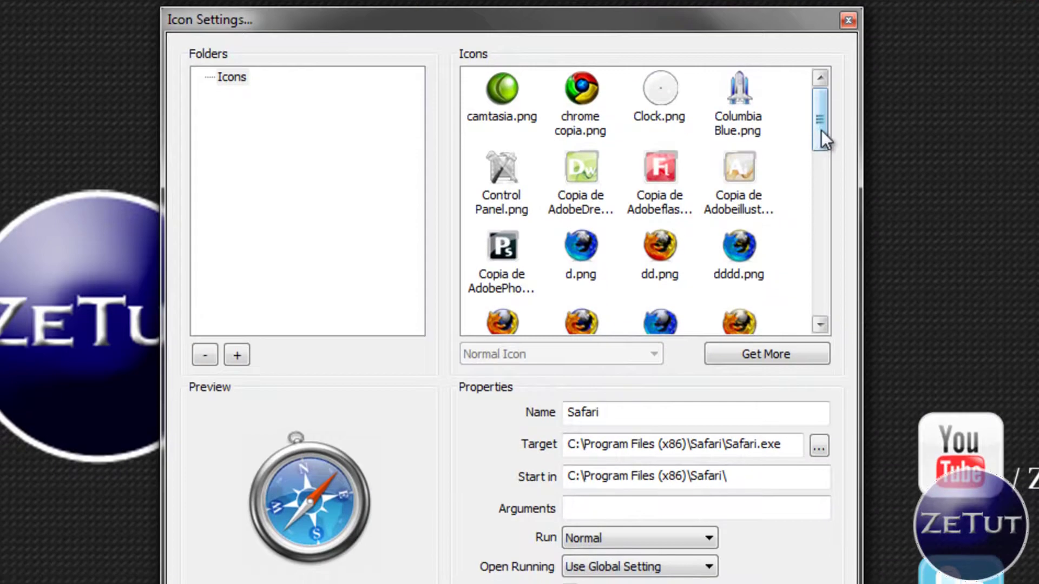
drag(819, 206, 804, 174)
drag(803, 99, 560, 145)
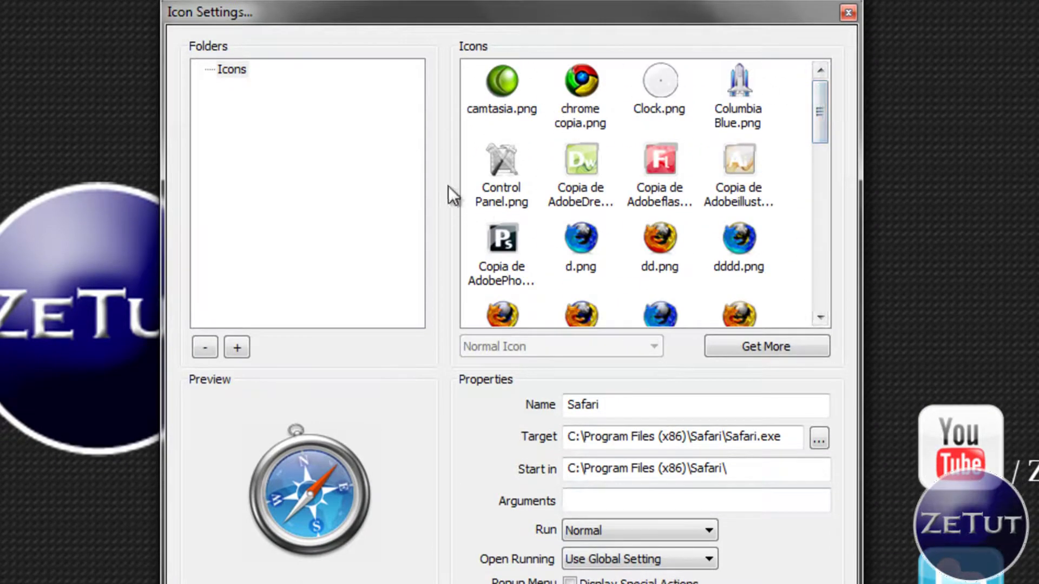
- Add Downloads > SAFARI > ANIMATED as a new icon folder
click(235, 352)
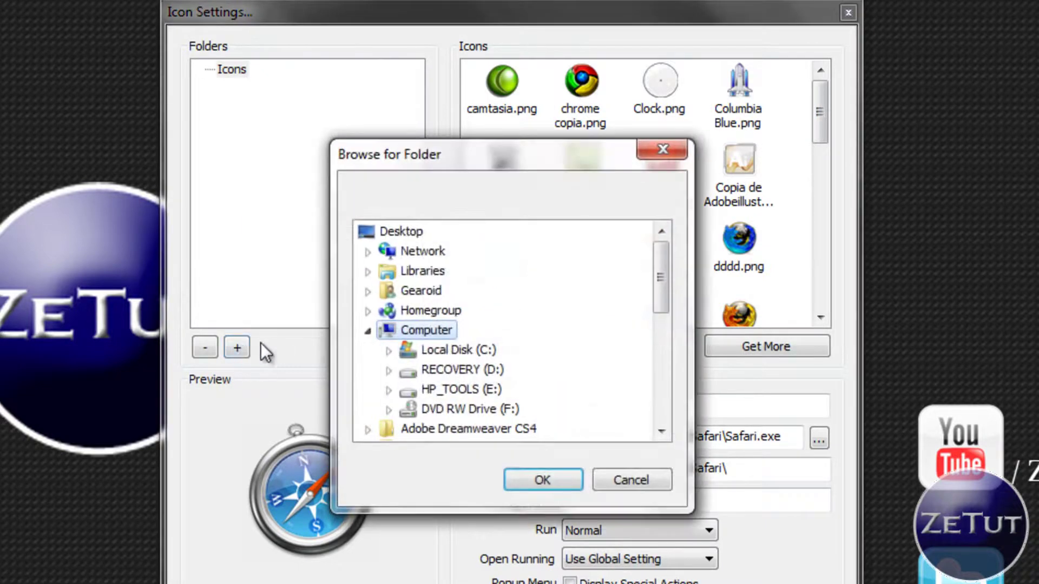
click(401, 231)
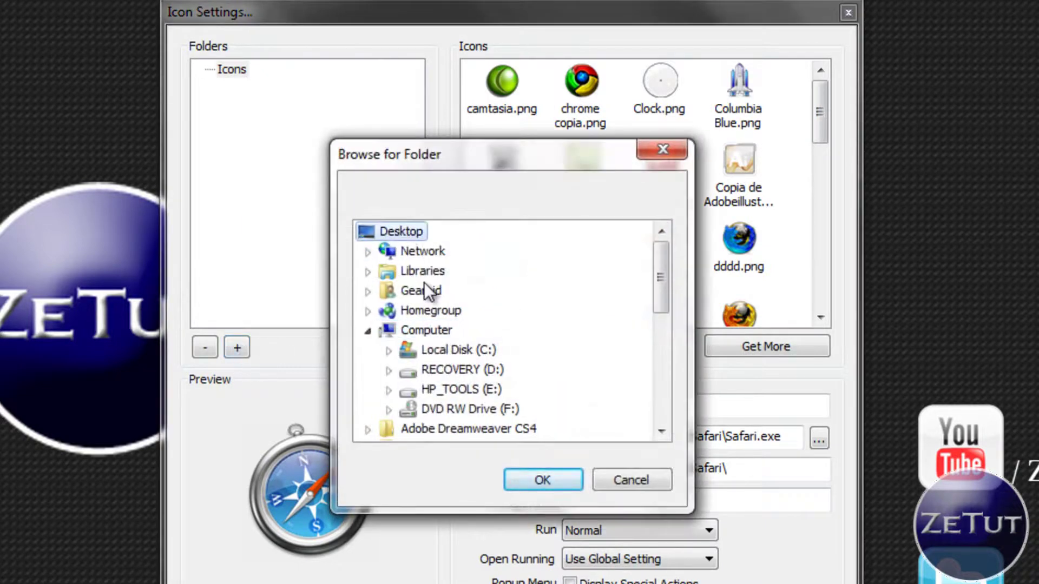
double_click(414, 236)
double_click(415, 236)
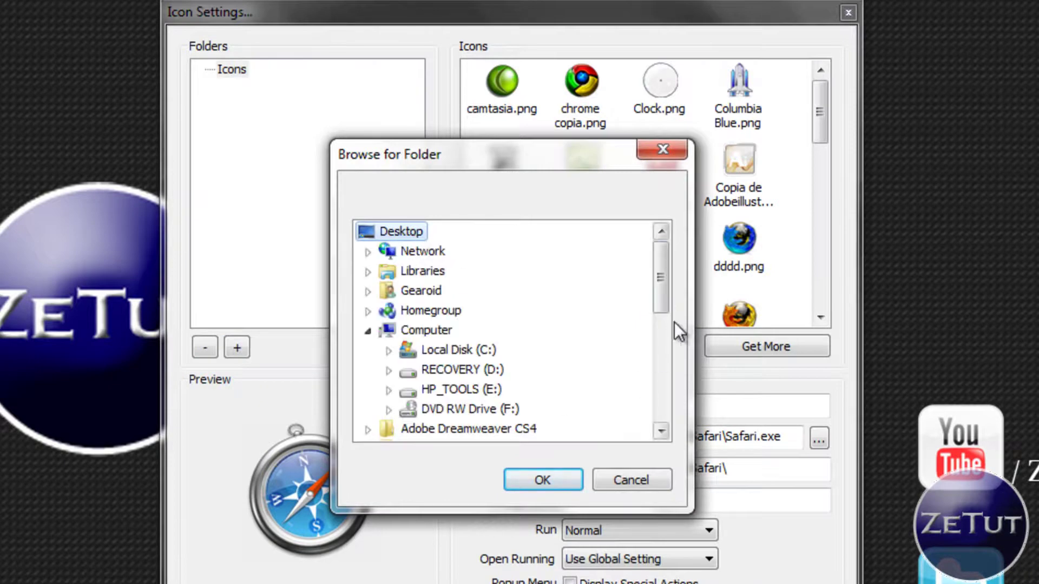
scroll(671, 311, down, 3)
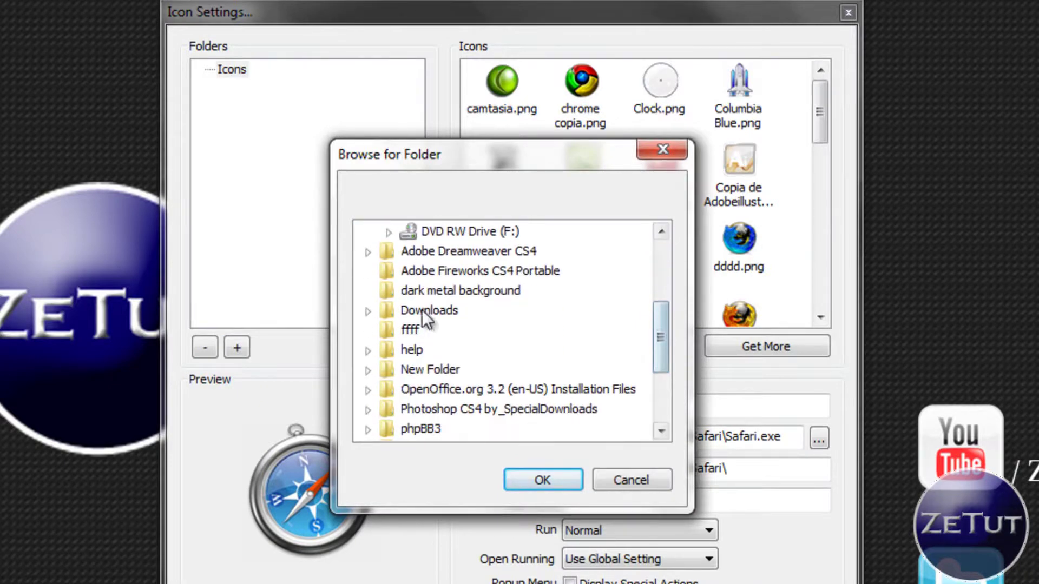
double_click(422, 309)
double_click(434, 330)
click(449, 354)
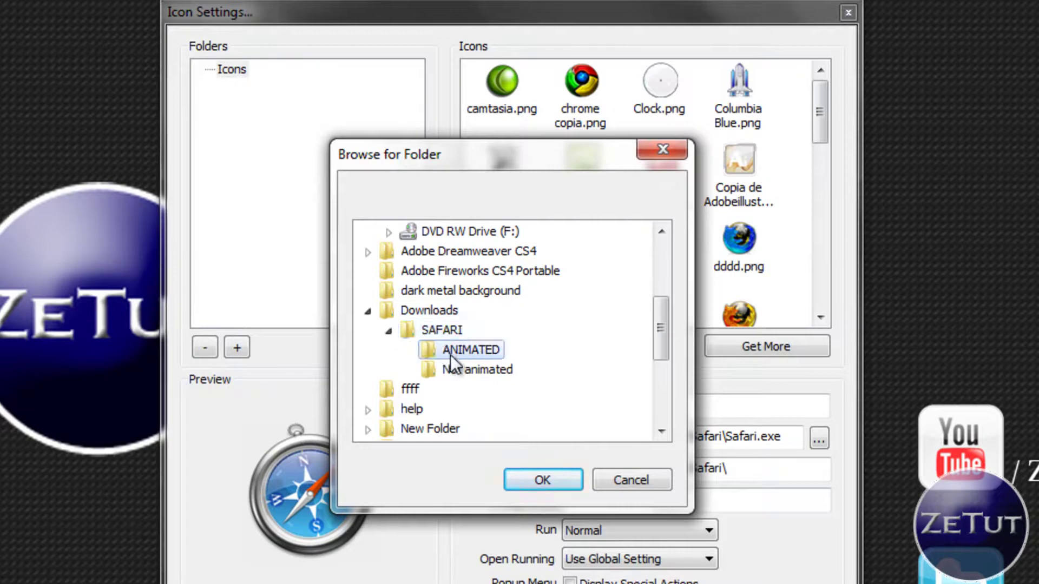
click(458, 371)
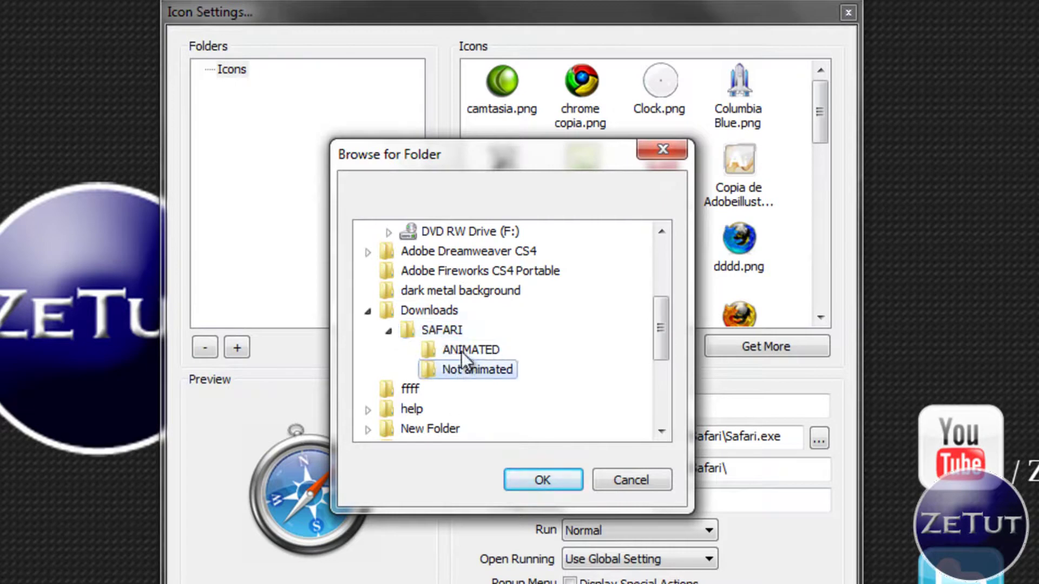
click(463, 350)
click(540, 481)
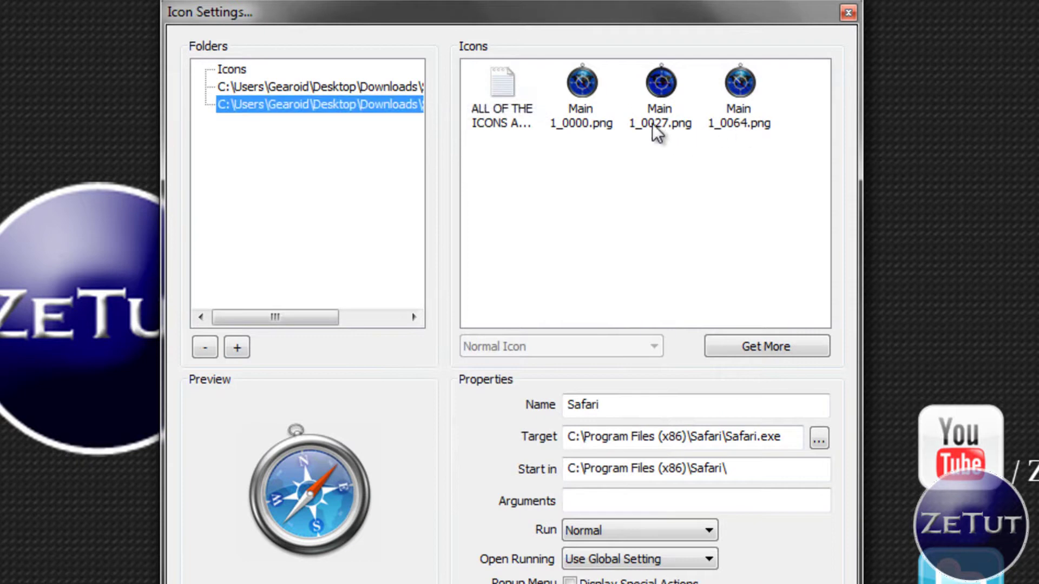
- Compare the compass icons and assign Main 1_0064.png to Safari, keeping the name Safari
click(588, 92)
click(659, 93)
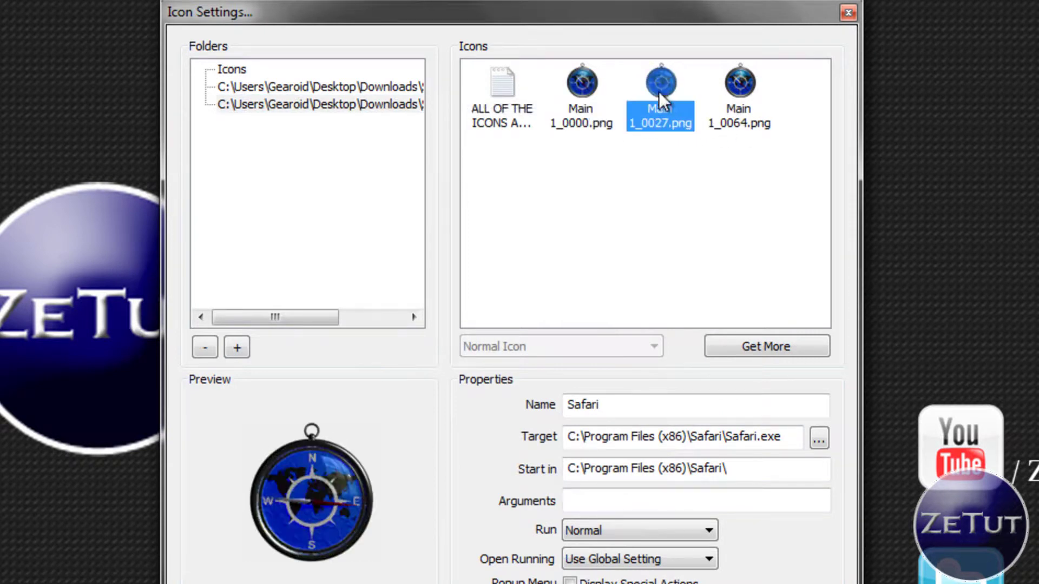
click(736, 89)
click(589, 90)
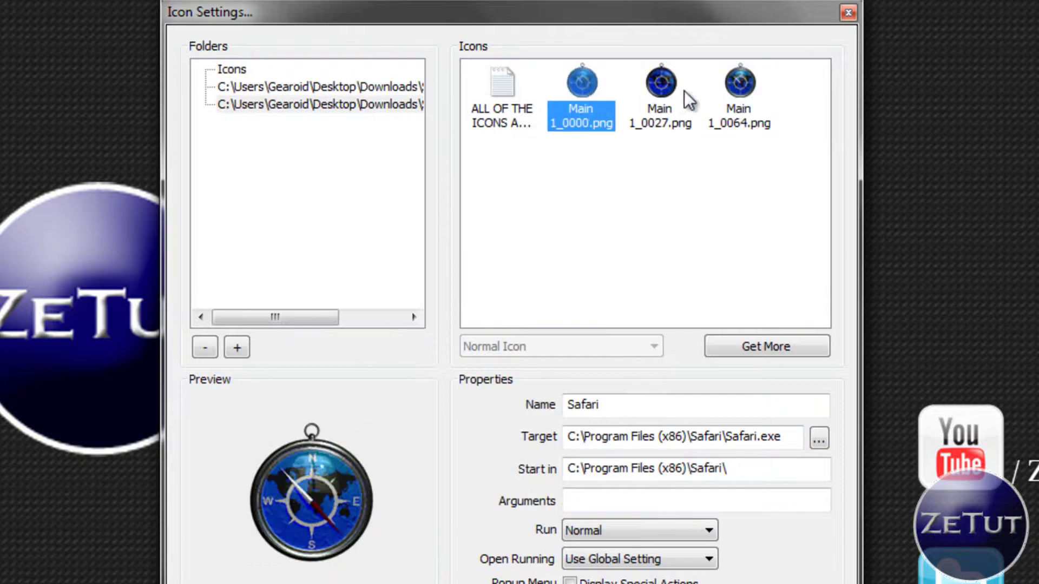
click(738, 97)
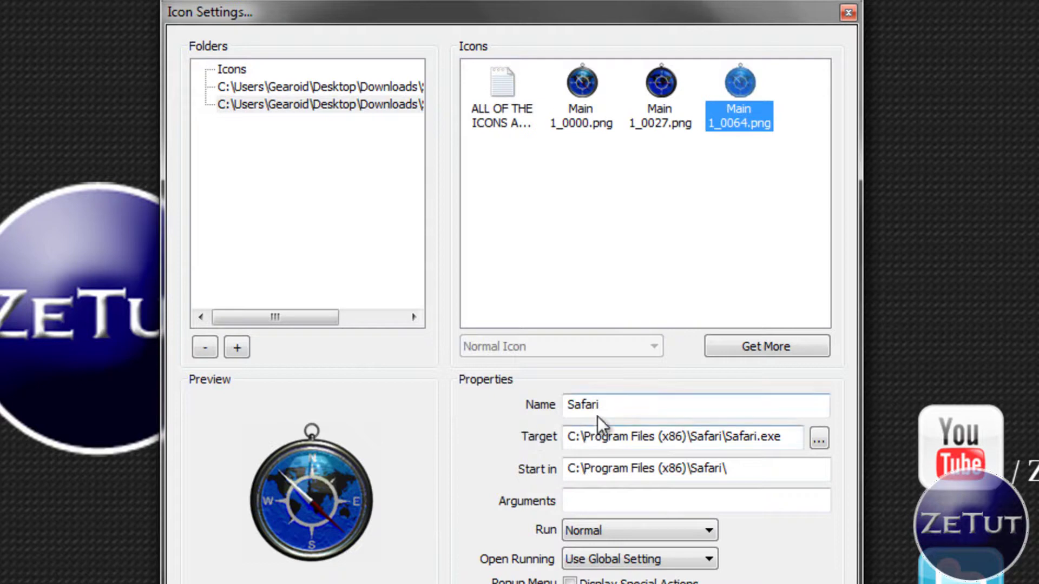
click(637, 407)
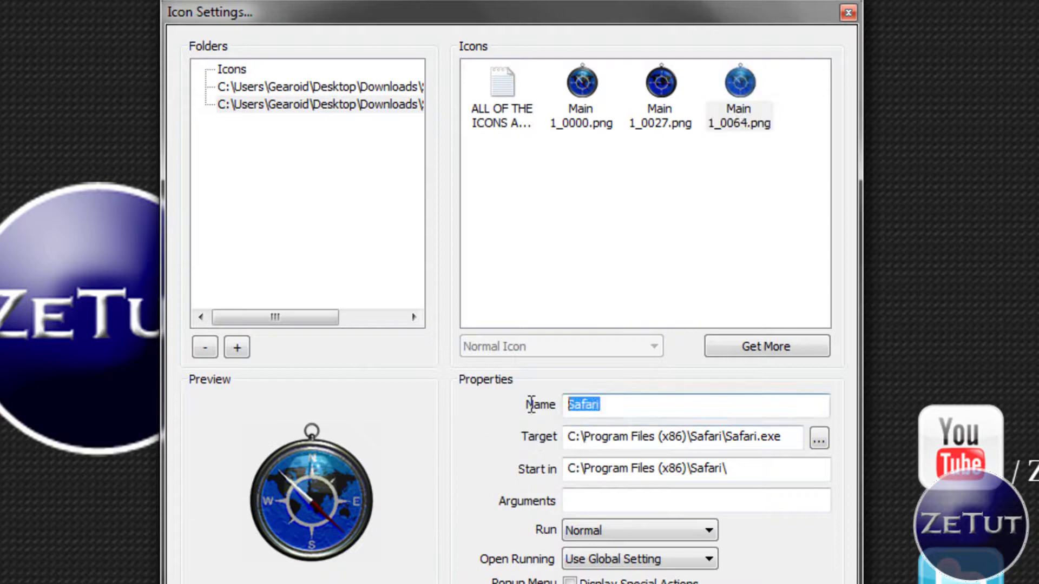
click(636, 406)
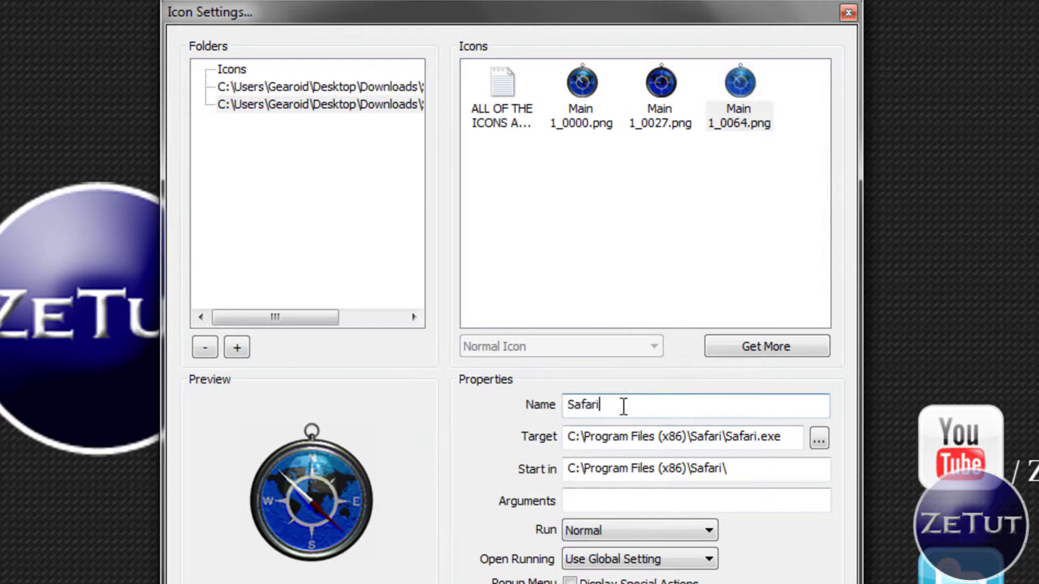